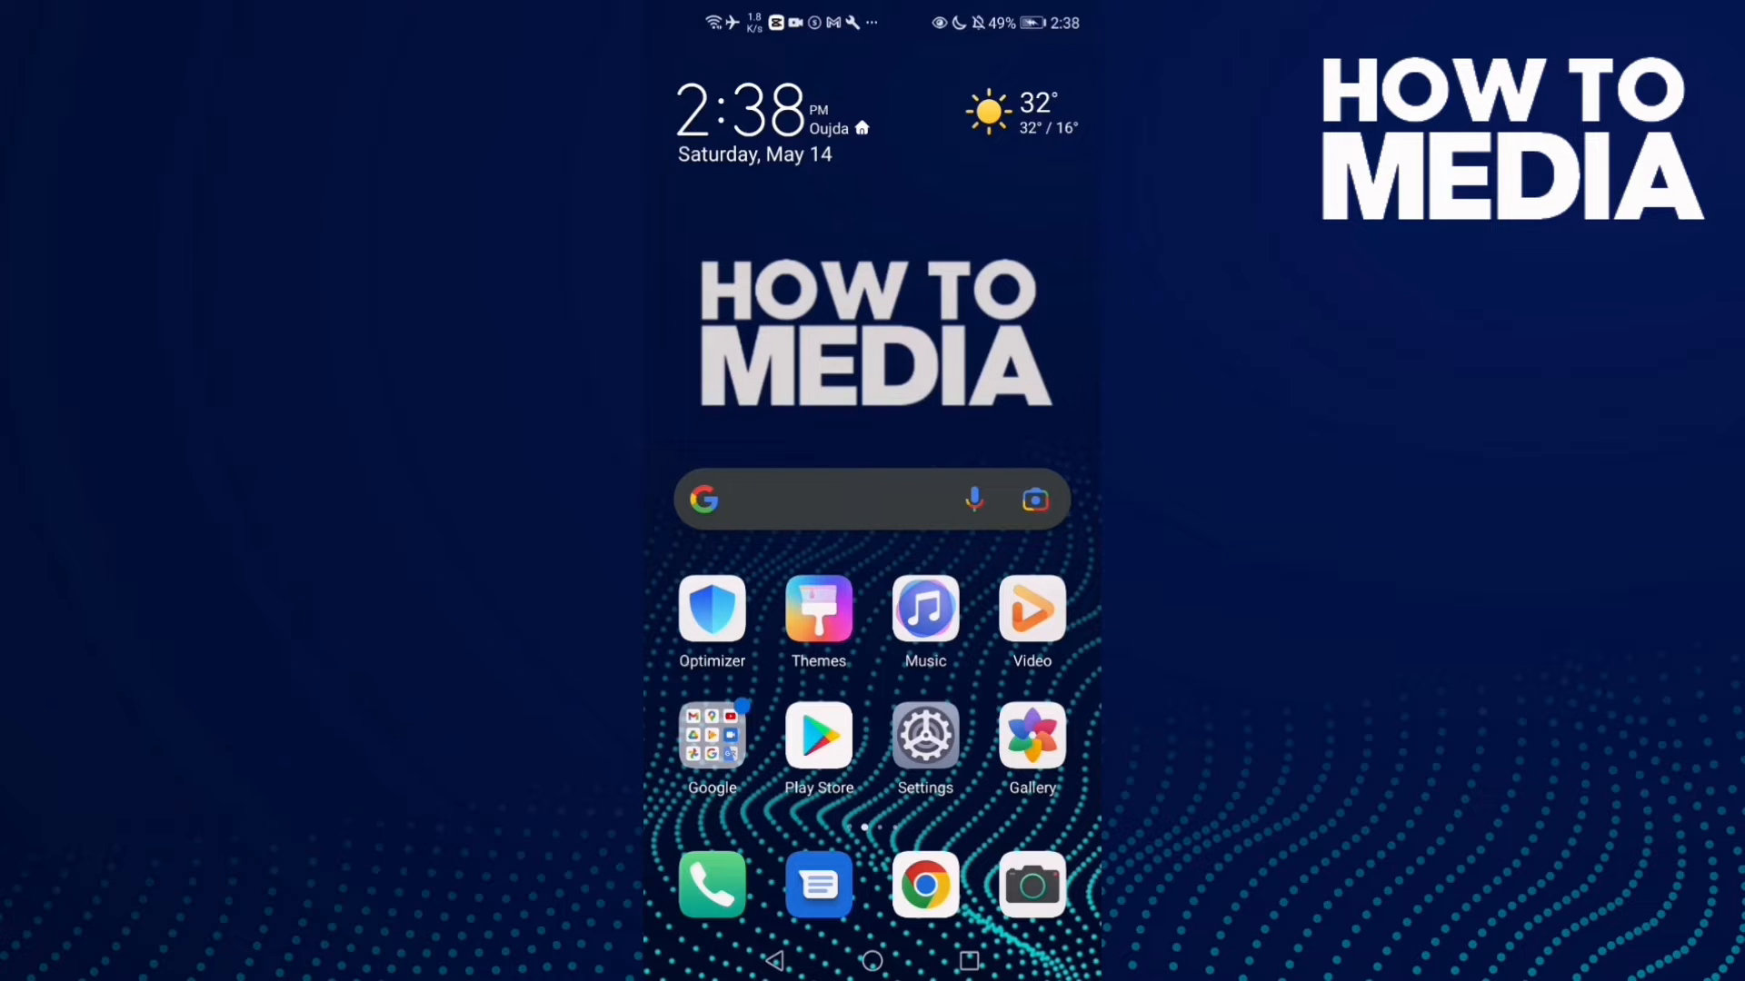
# Swipe to the home screen page that holds the Roblox icon
pyautogui.moveTo(1036, 573); pyautogui.dragTo(764, 573)
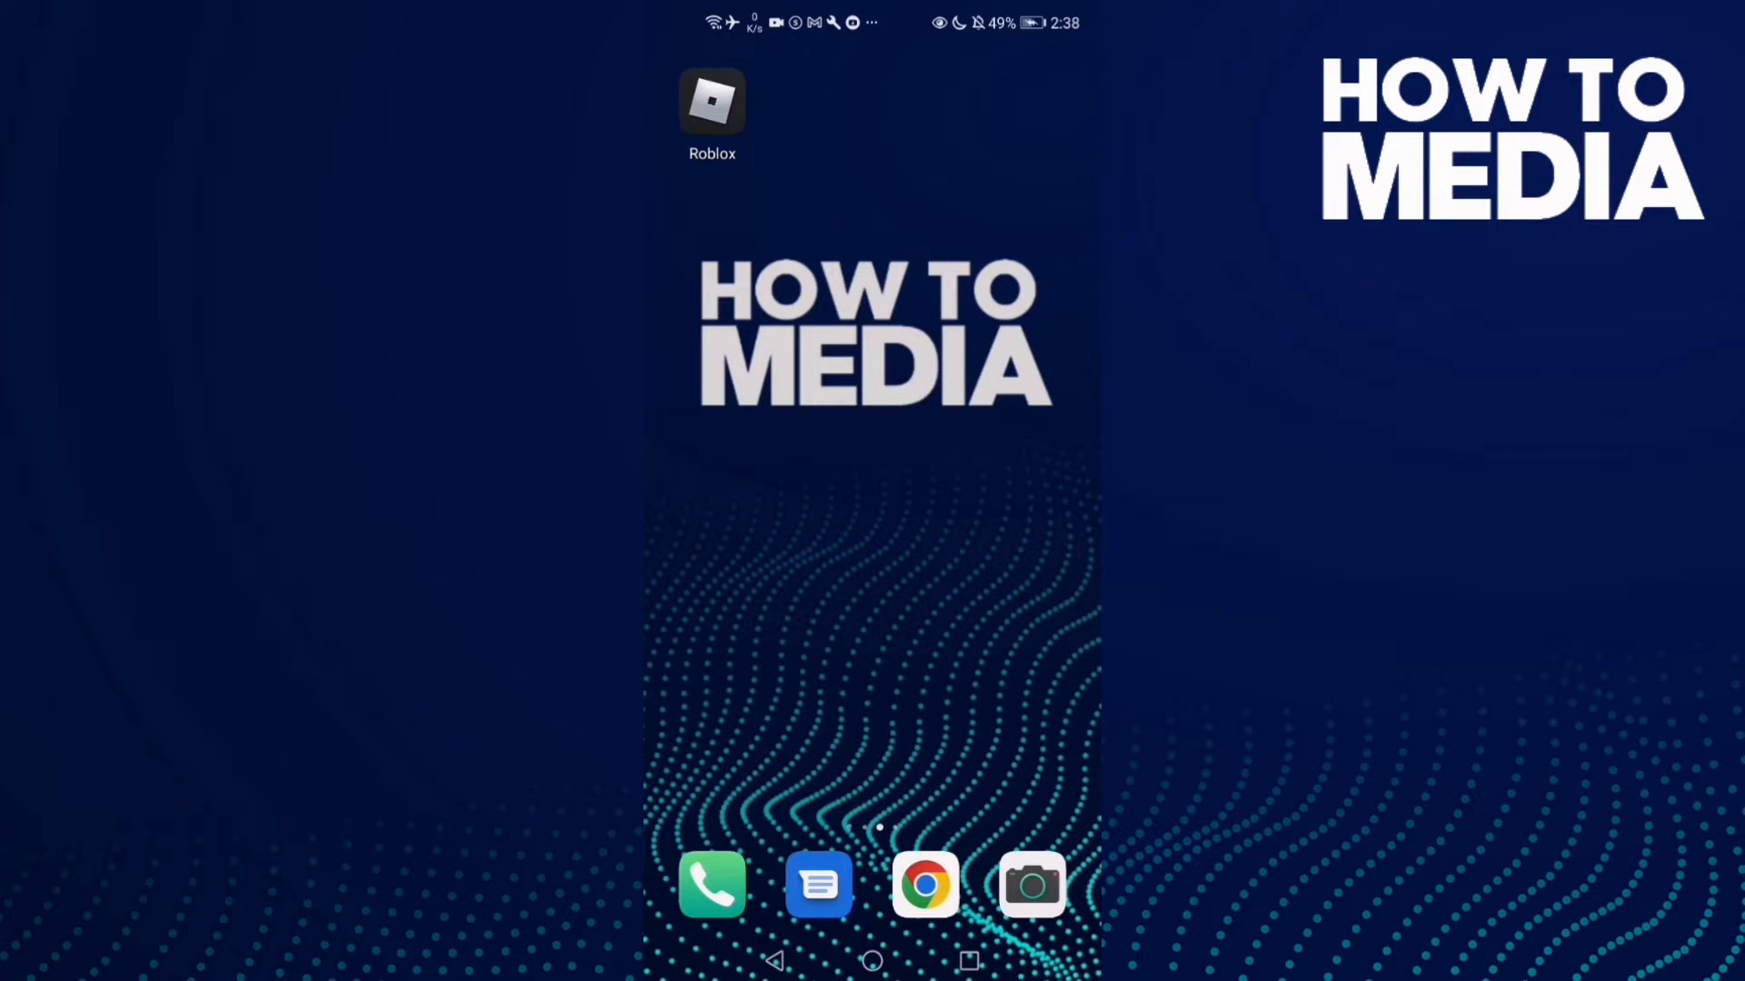
# Launch Roblox and reach its Settings list through the More menu
pyautogui.click(711, 103)
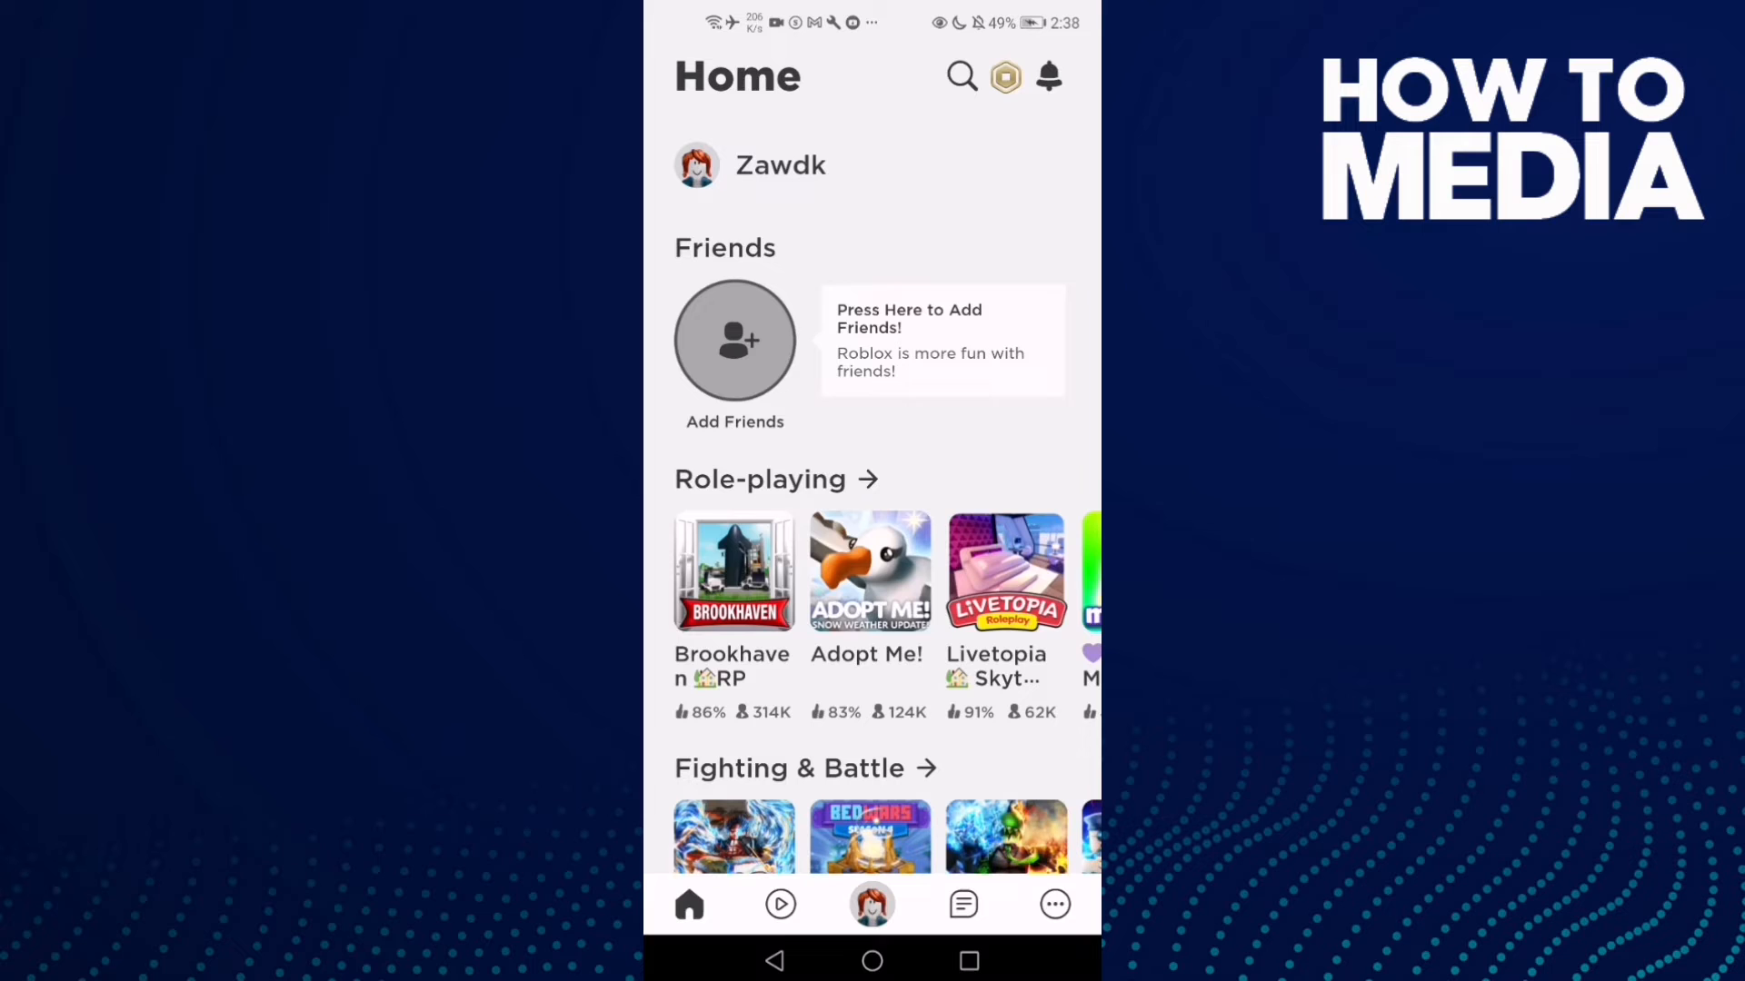
pyautogui.click(1055, 906)
pyautogui.scroll(-5, 976, 728)
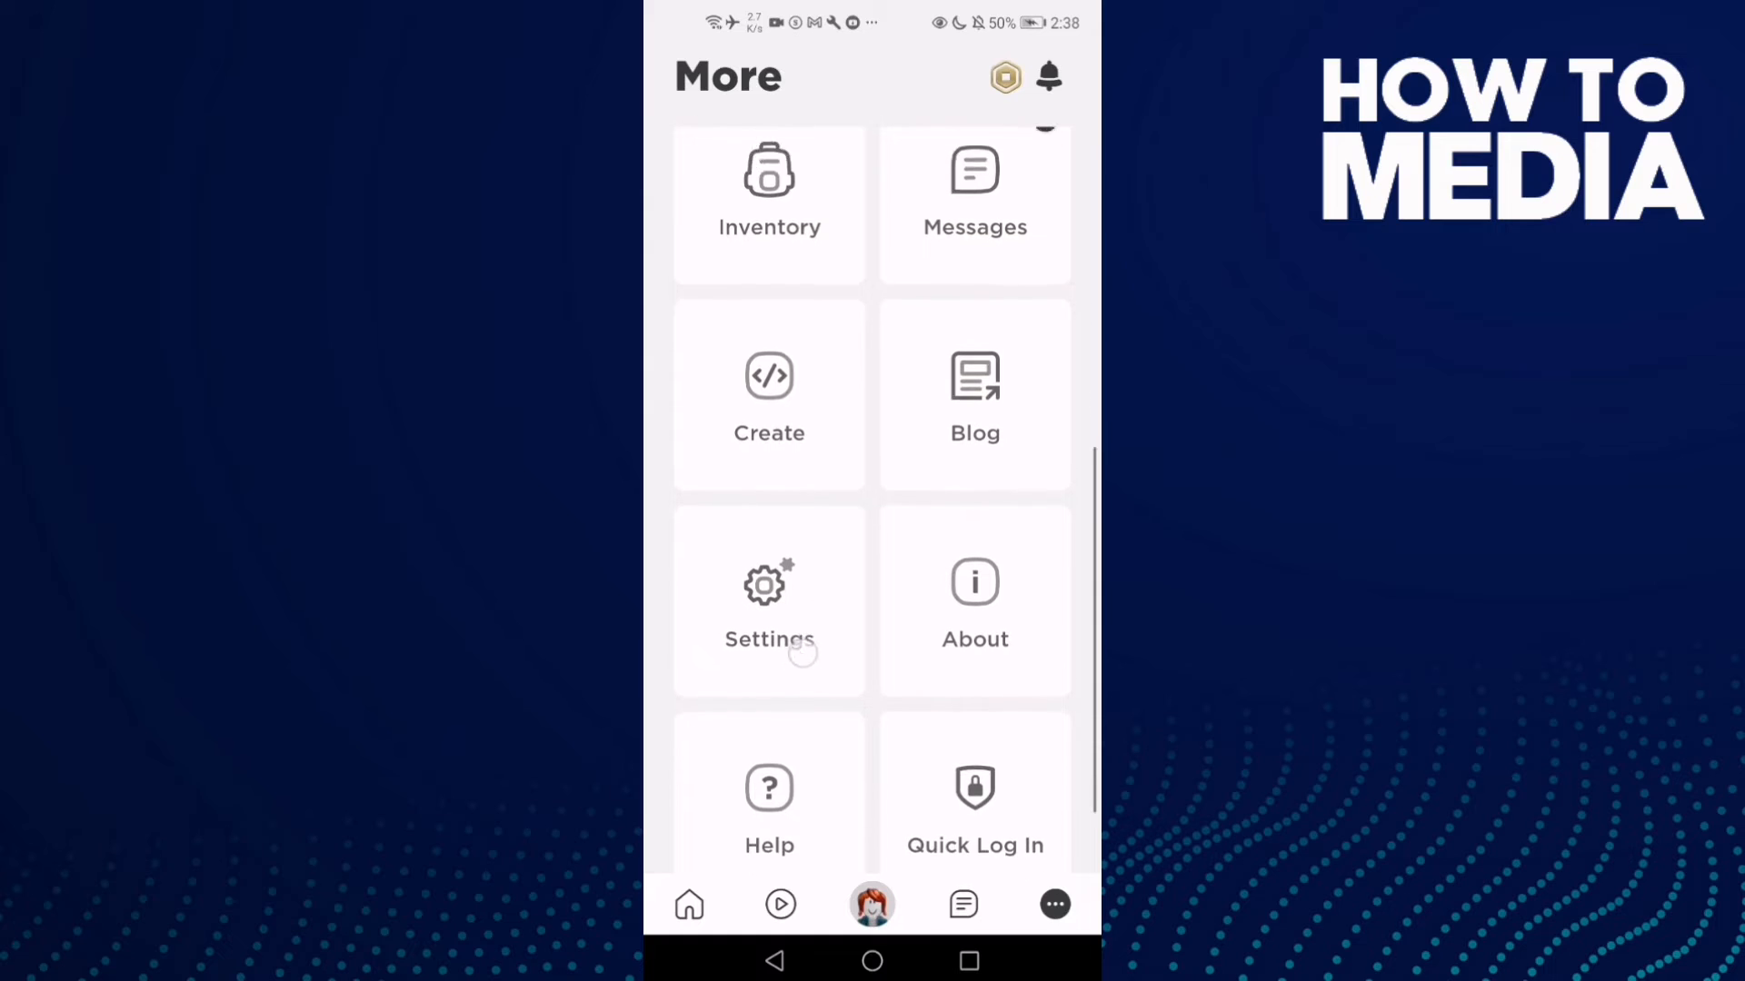
pyautogui.click(769, 607)
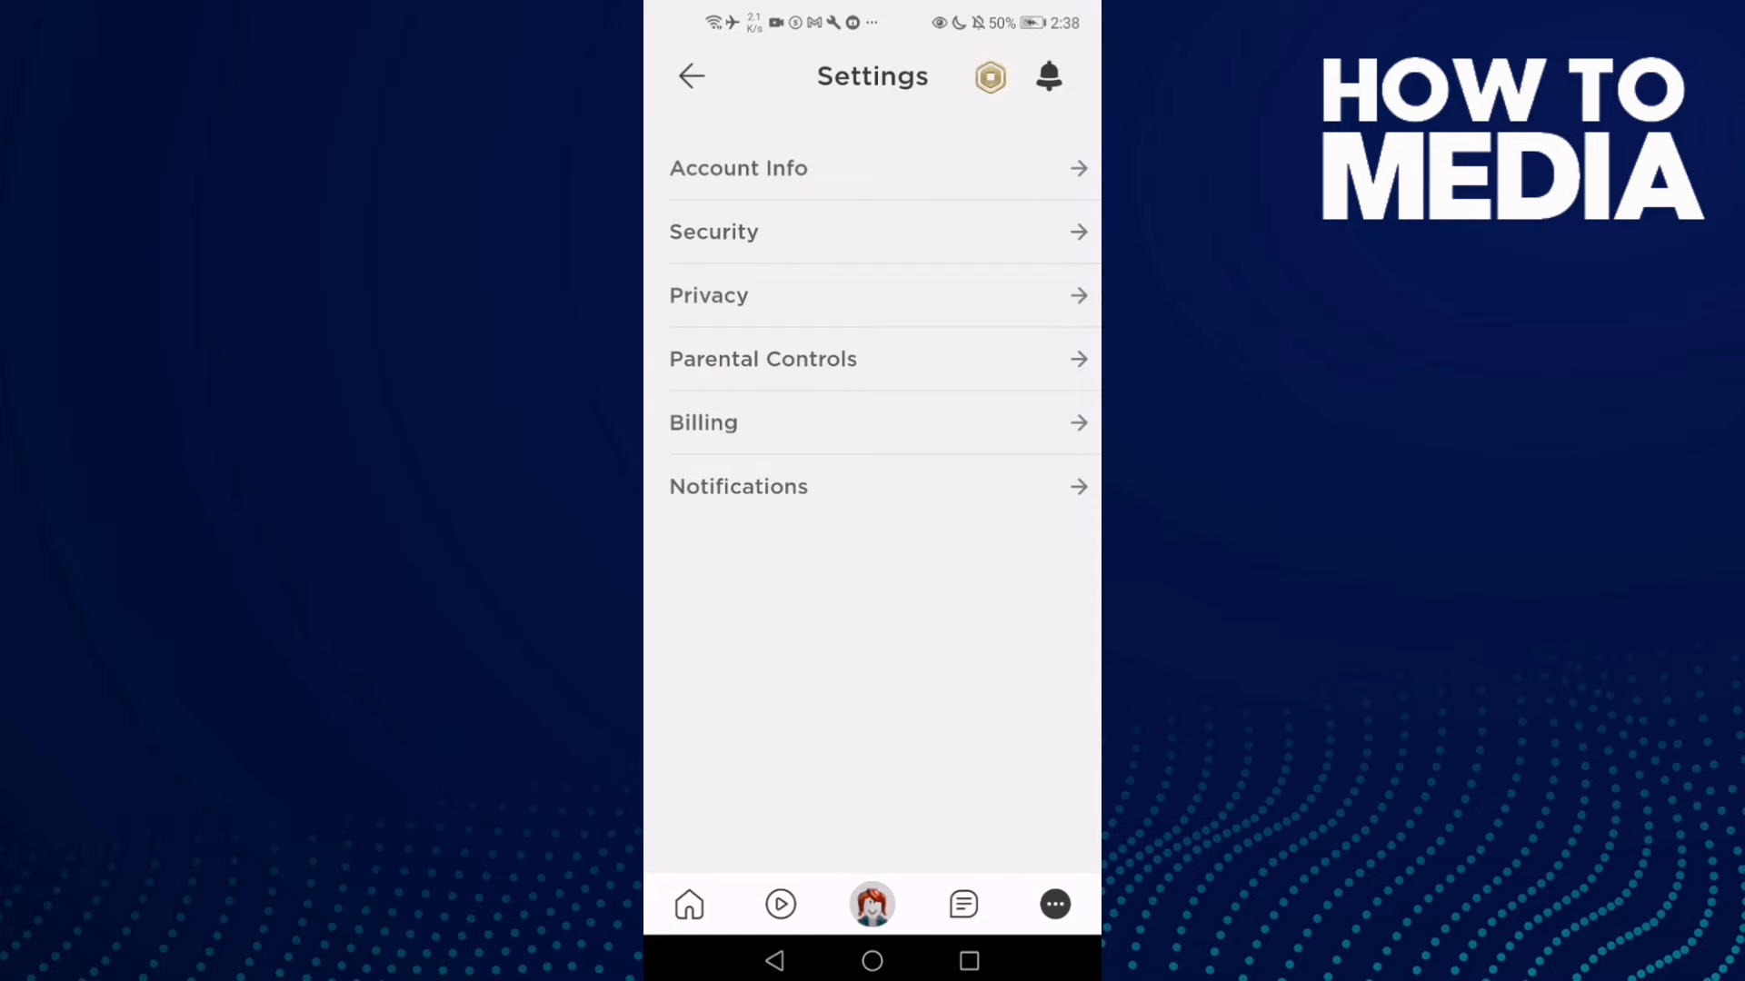
# In Account Info, clear the Guilded social link field and save the change
pyautogui.click(864, 158)
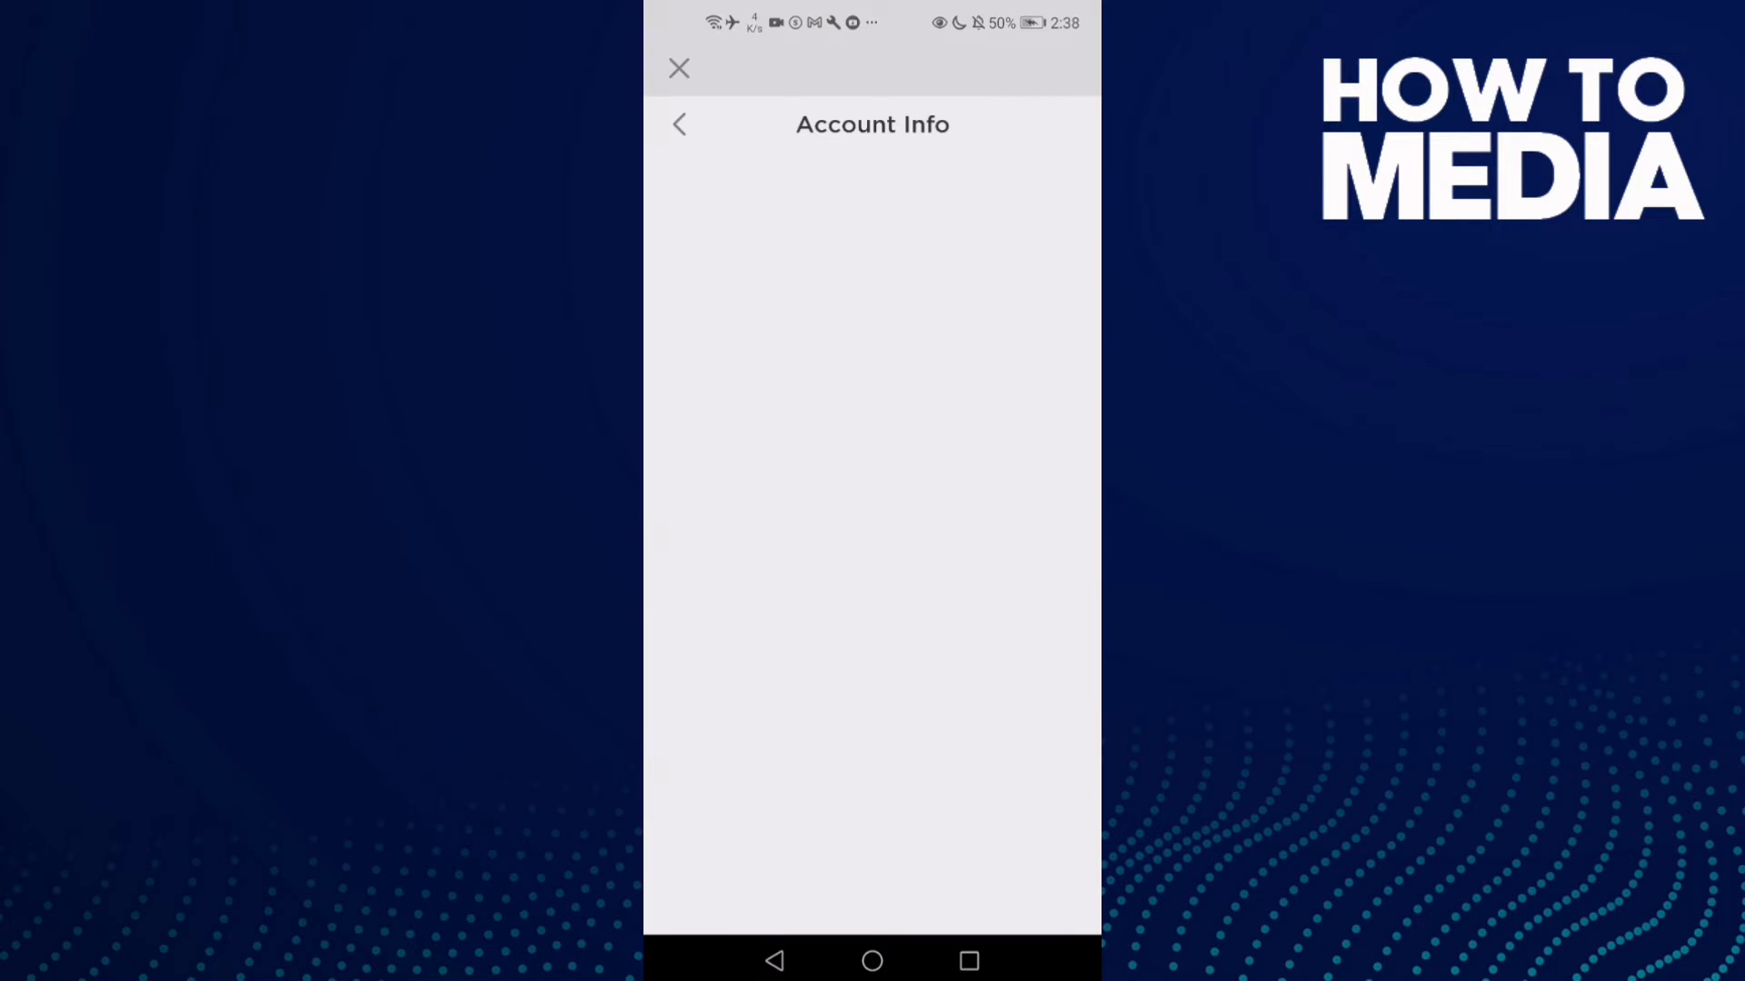
pyautogui.scroll(-5, 873, 545)
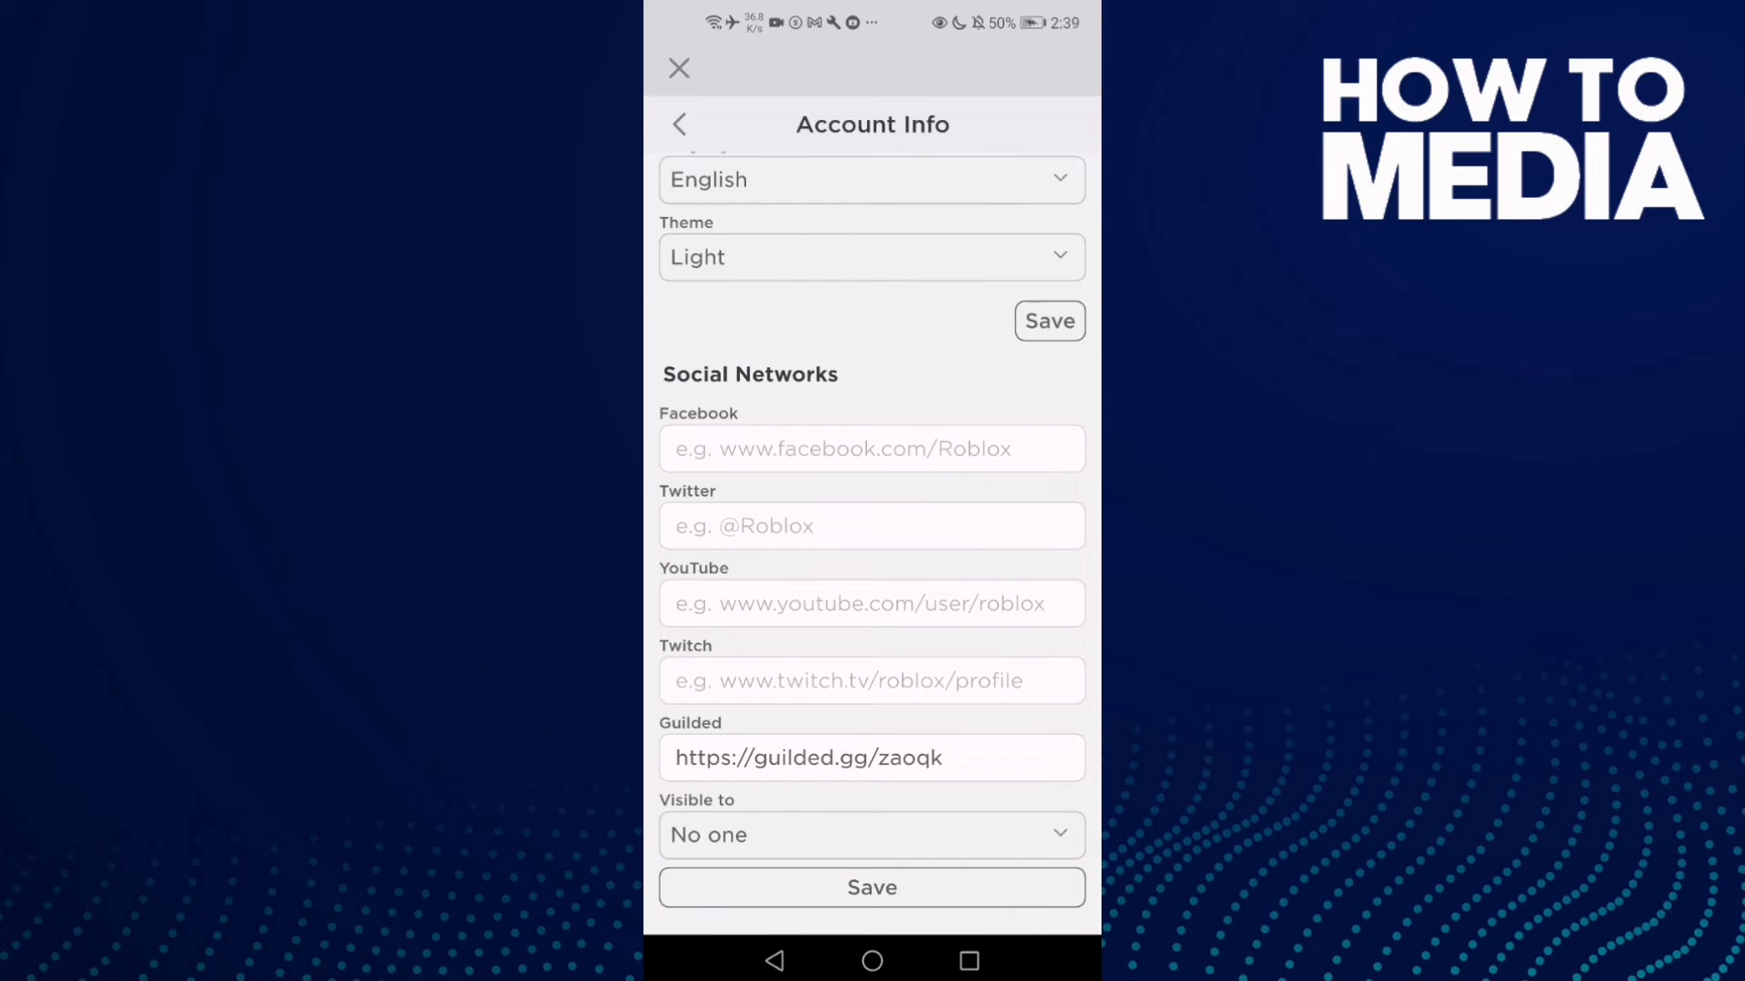
pyautogui.click(872, 758)
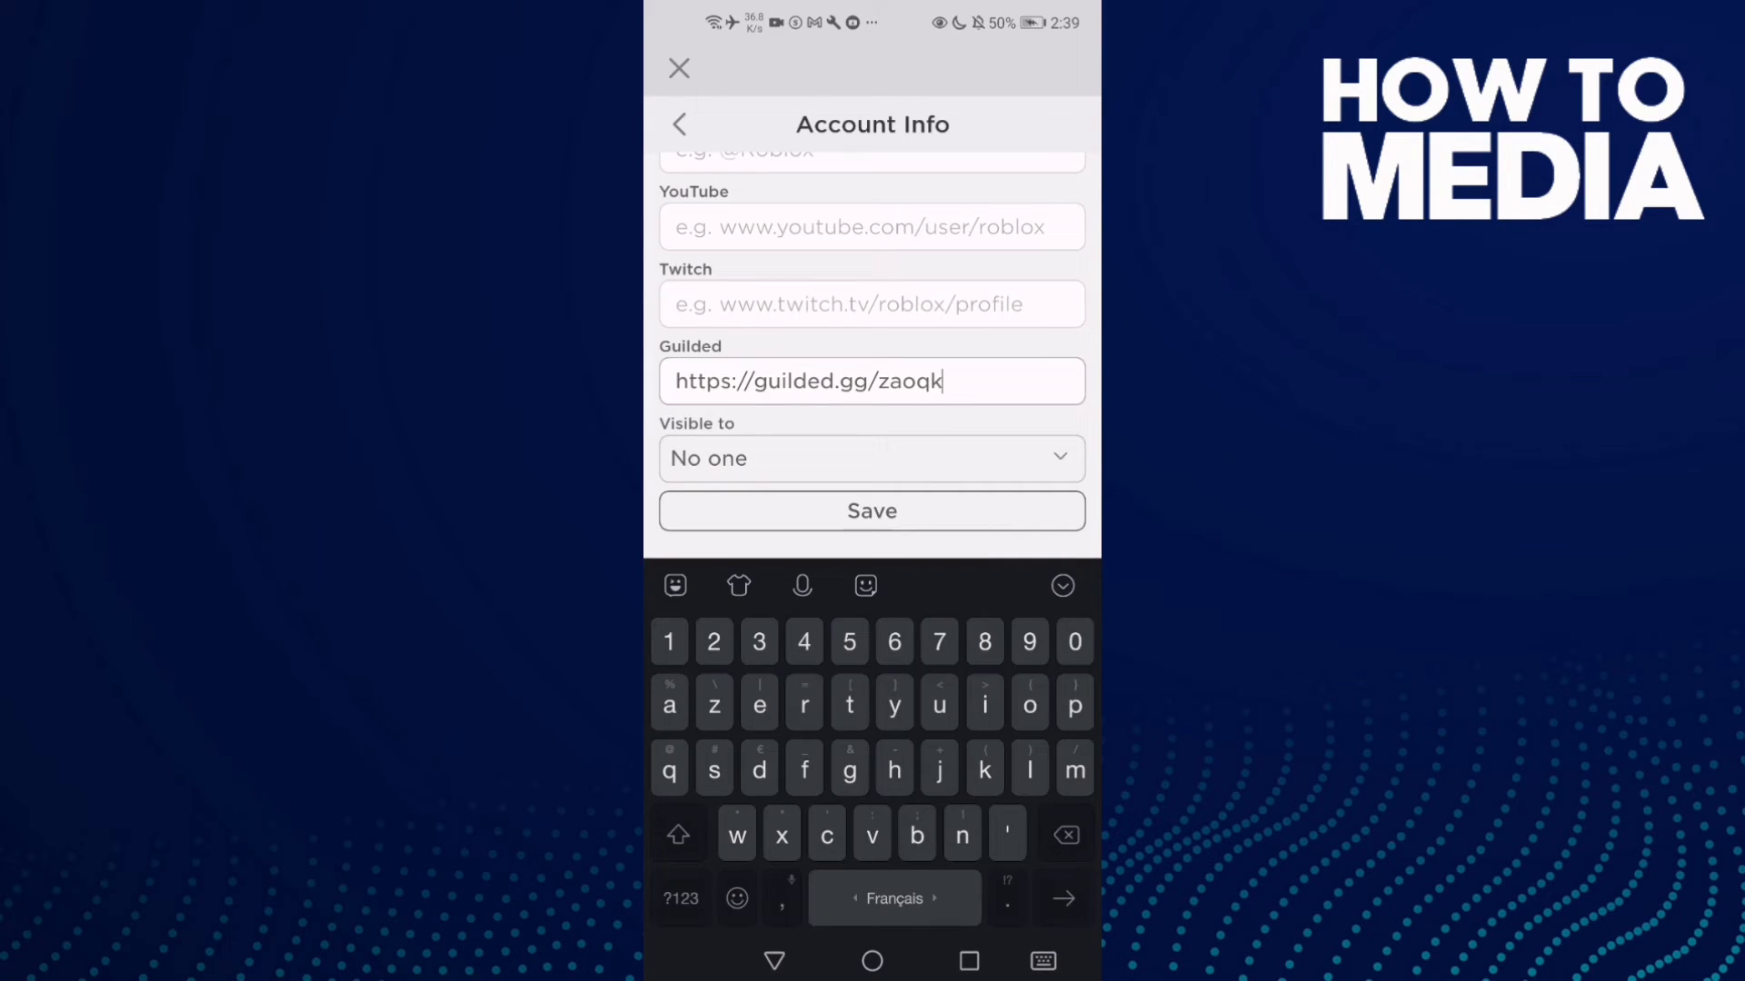
pyautogui.press('BackSpace')
pyautogui.press('BackSpace')
pyautogui.press('BackSpace')
pyautogui.press('BackSpace')
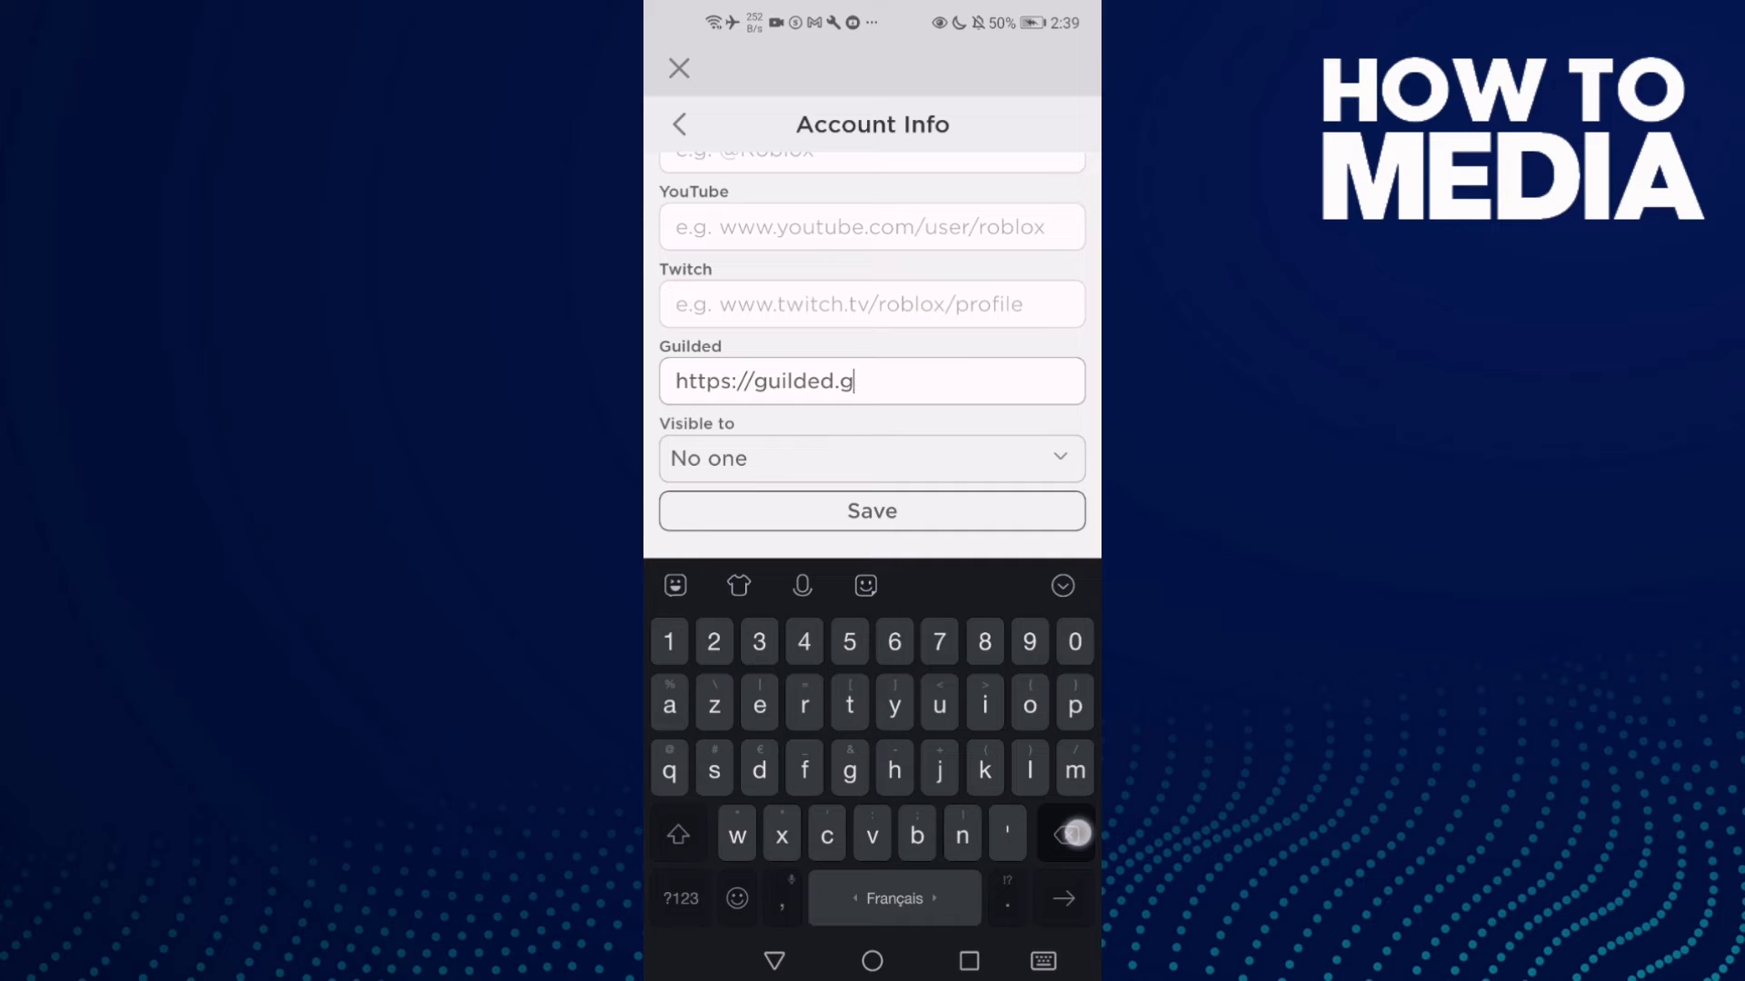
pyautogui.press('BackSpace')
pyautogui.press('BackSpace')
pyautogui.press('BackSpace')
pyautogui.press('BackSpace')
pyautogui.press('BackSpace')
pyautogui.press('BackSpace')
pyautogui.press('Escape')
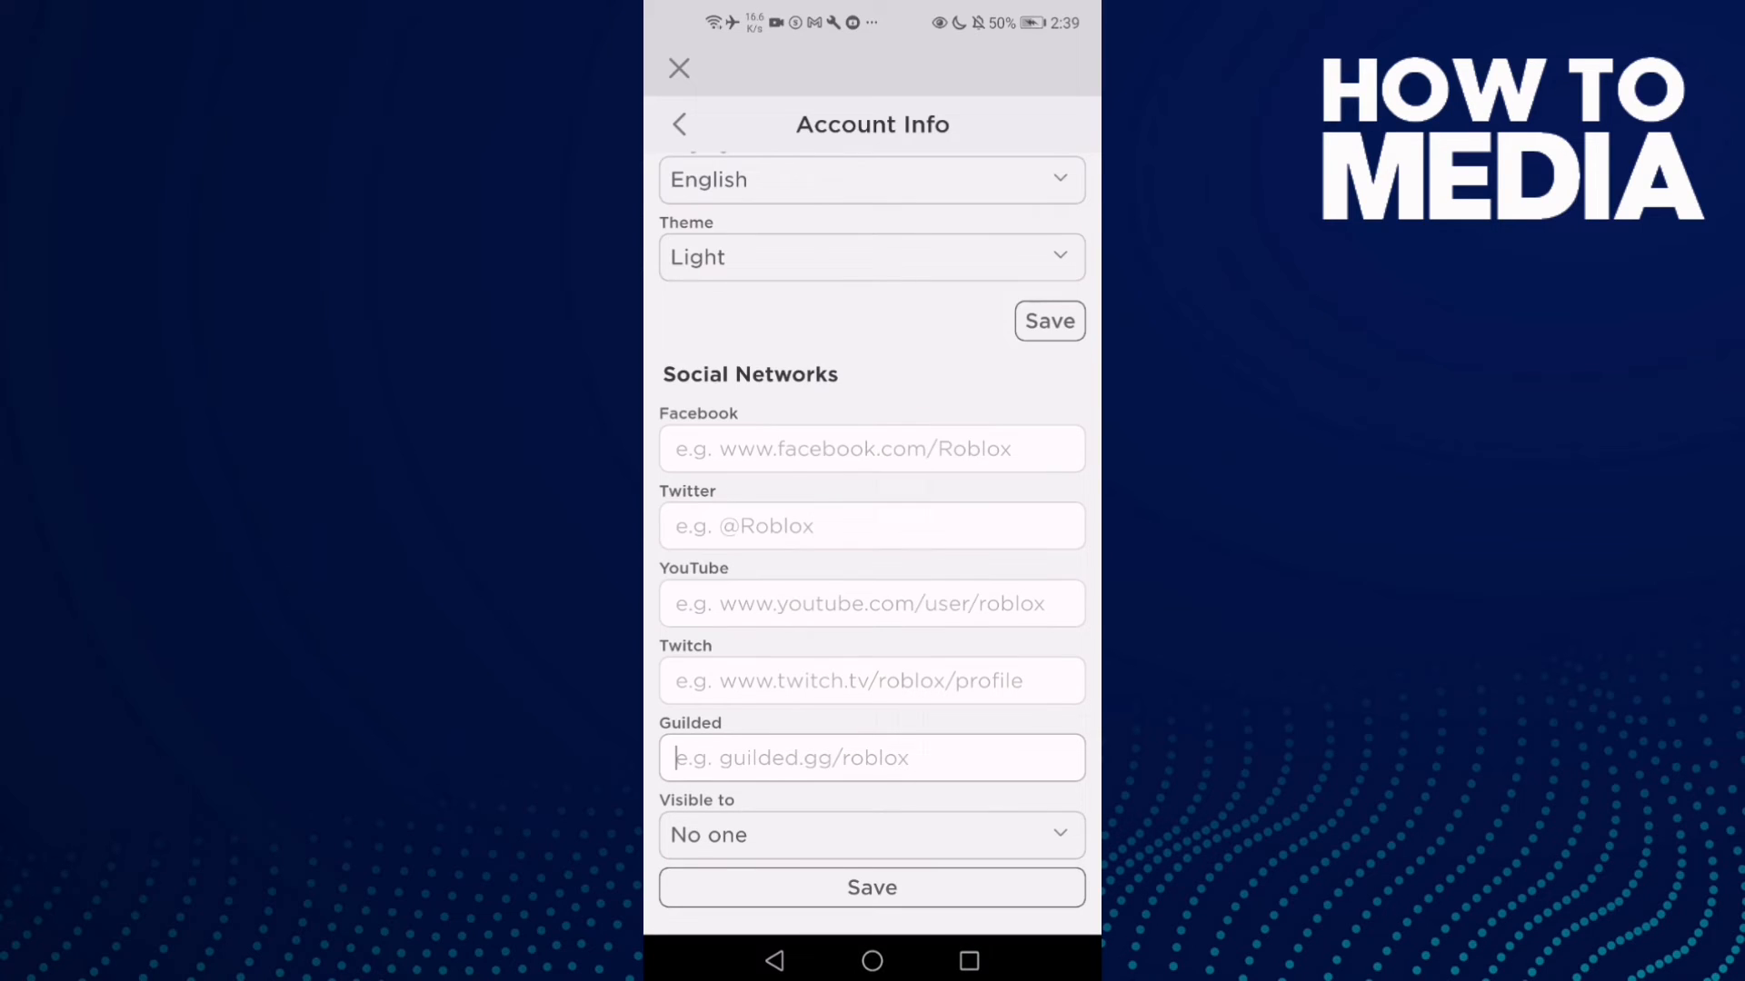
pyautogui.click(872, 887)
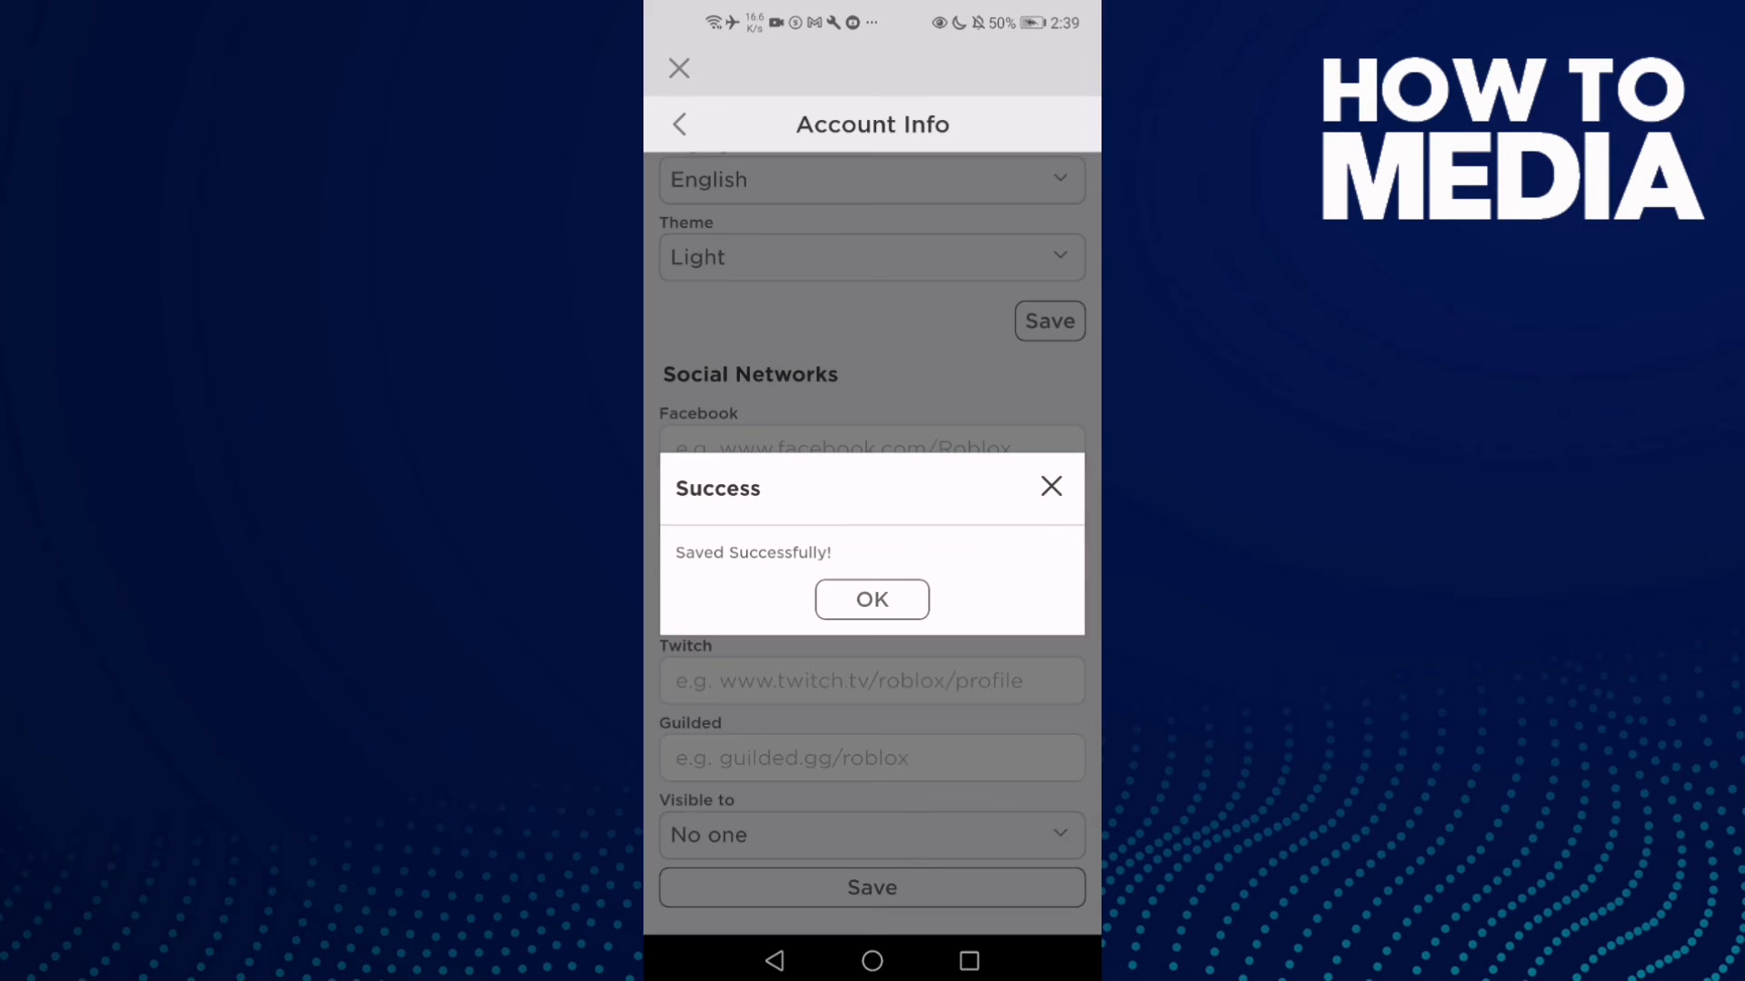
# Dismiss the Success dialog, reopen Account Info and check Guilded under Social Networks is empty
pyautogui.click(872, 600)
pyautogui.click(775, 960)
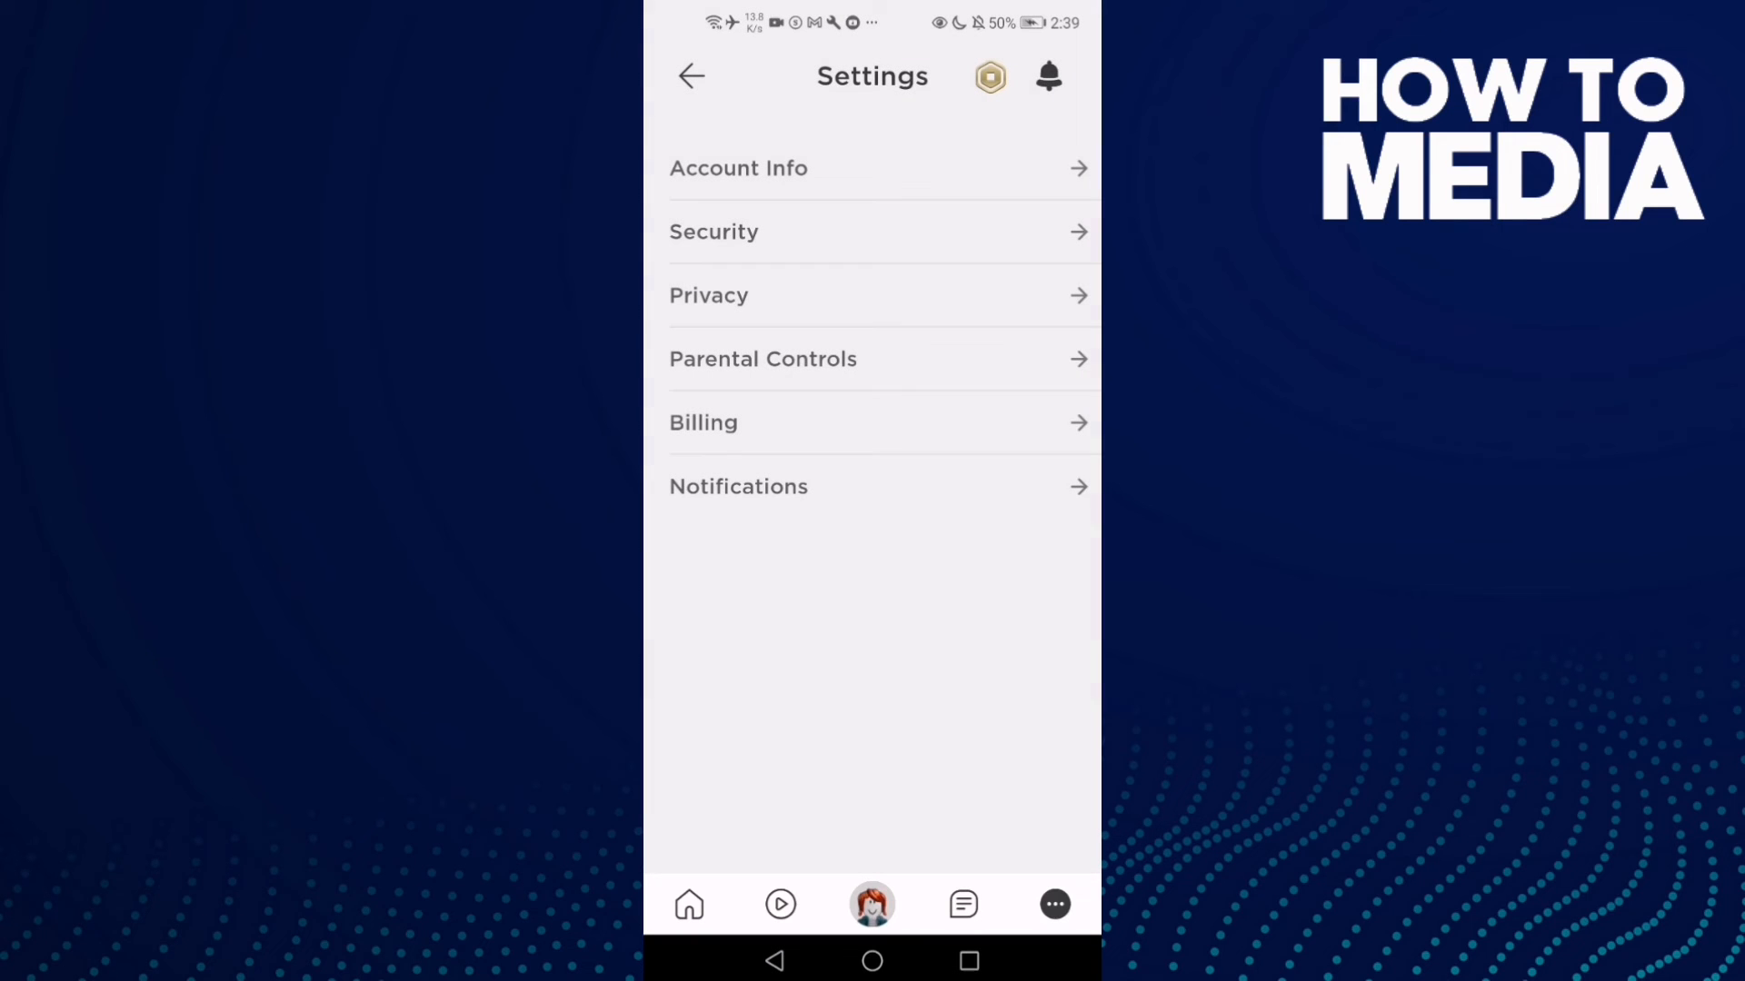
pyautogui.click(738, 167)
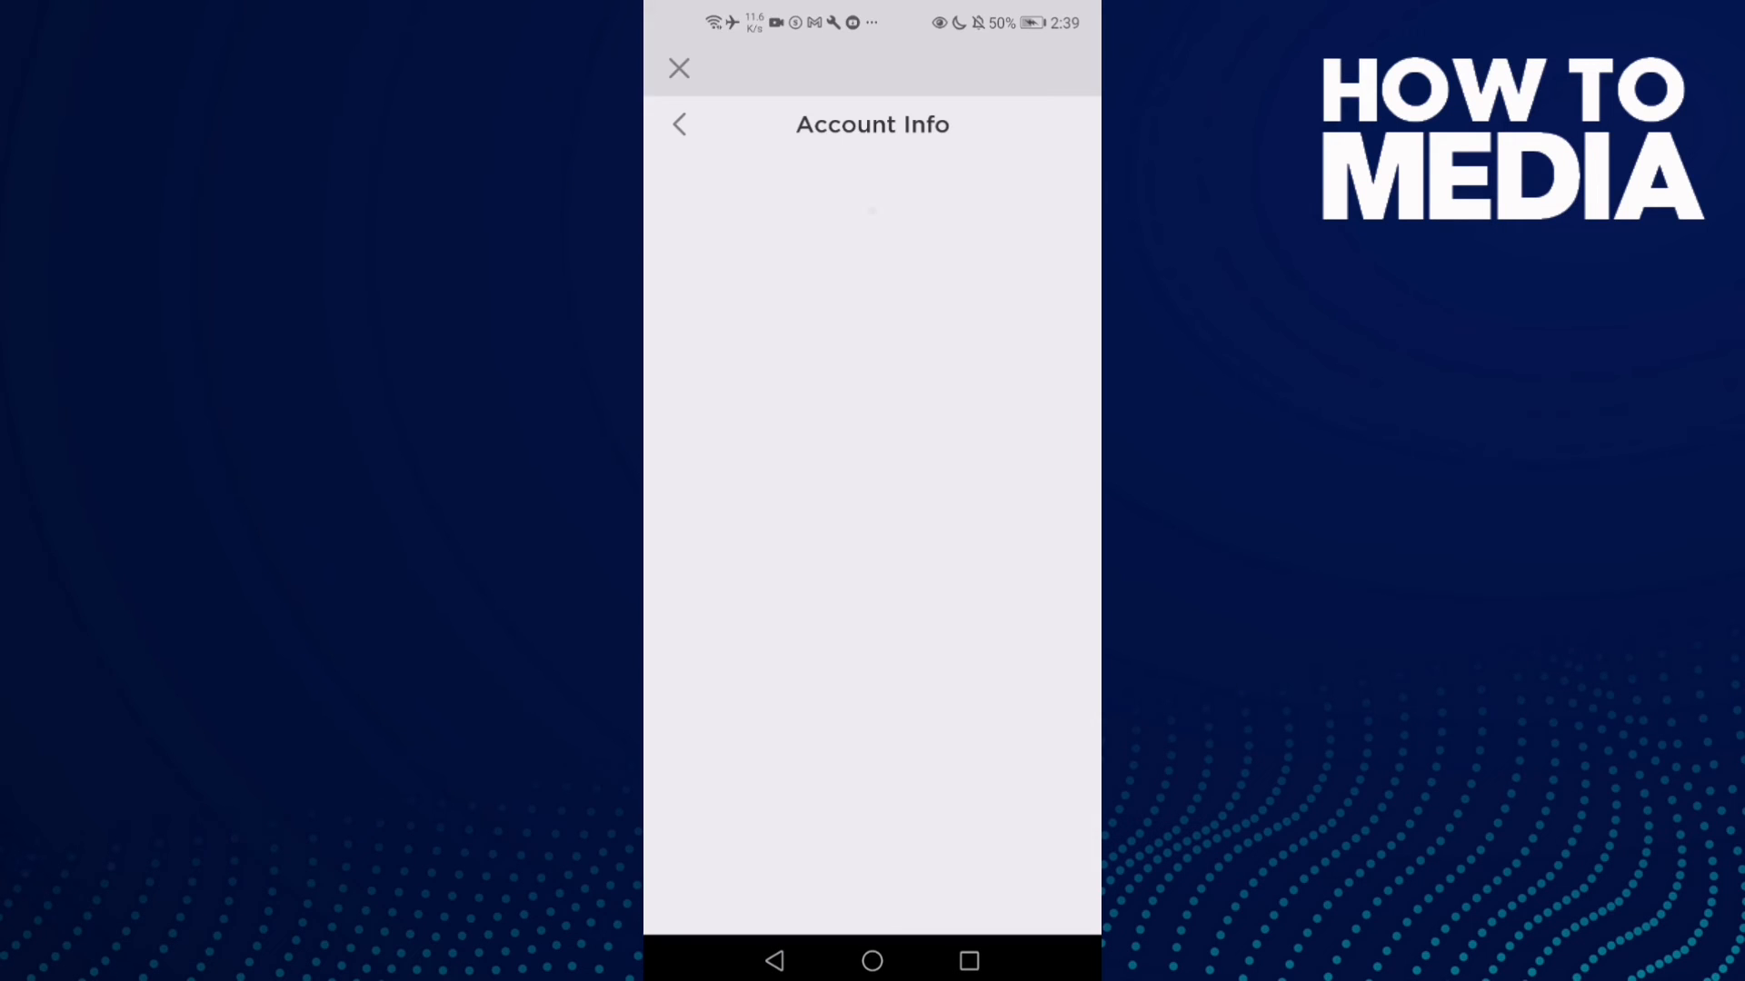
pyautogui.scroll(-5, 1012, 633)
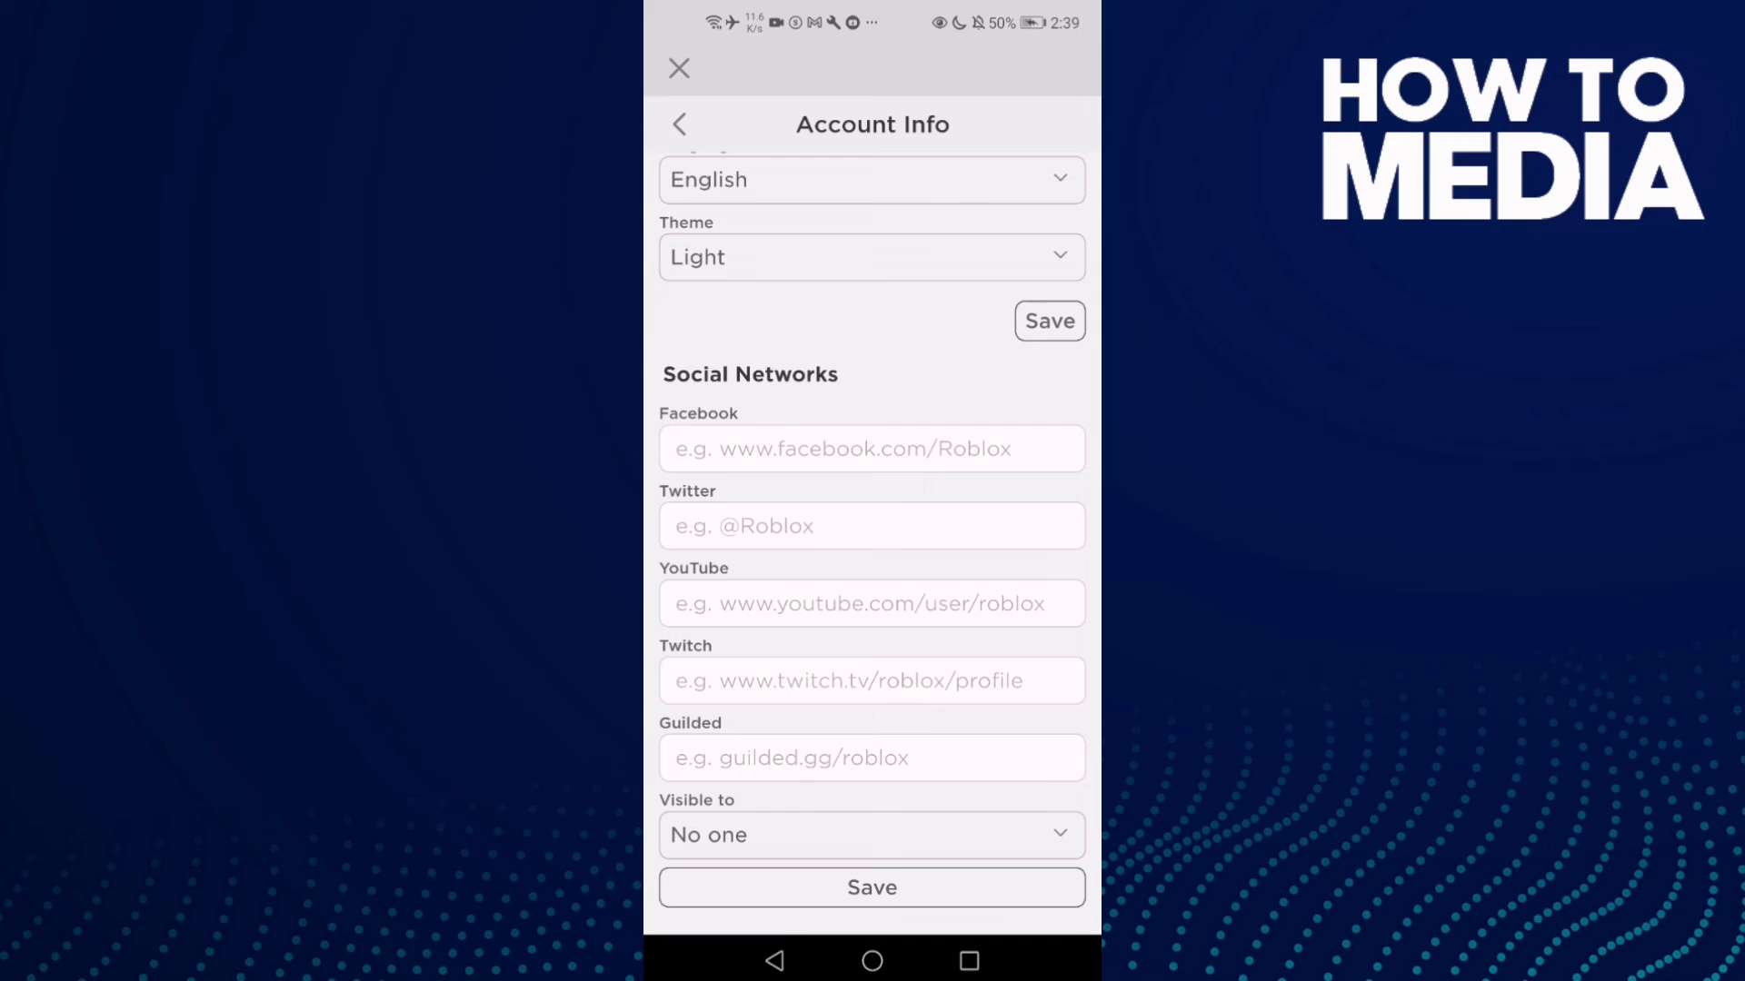
pyautogui.moveTo(845, 769); pyautogui.dragTo(857, 756)
# Leave Roblox via Home and swipe back to the main home screen page
pyautogui.click(873, 961)
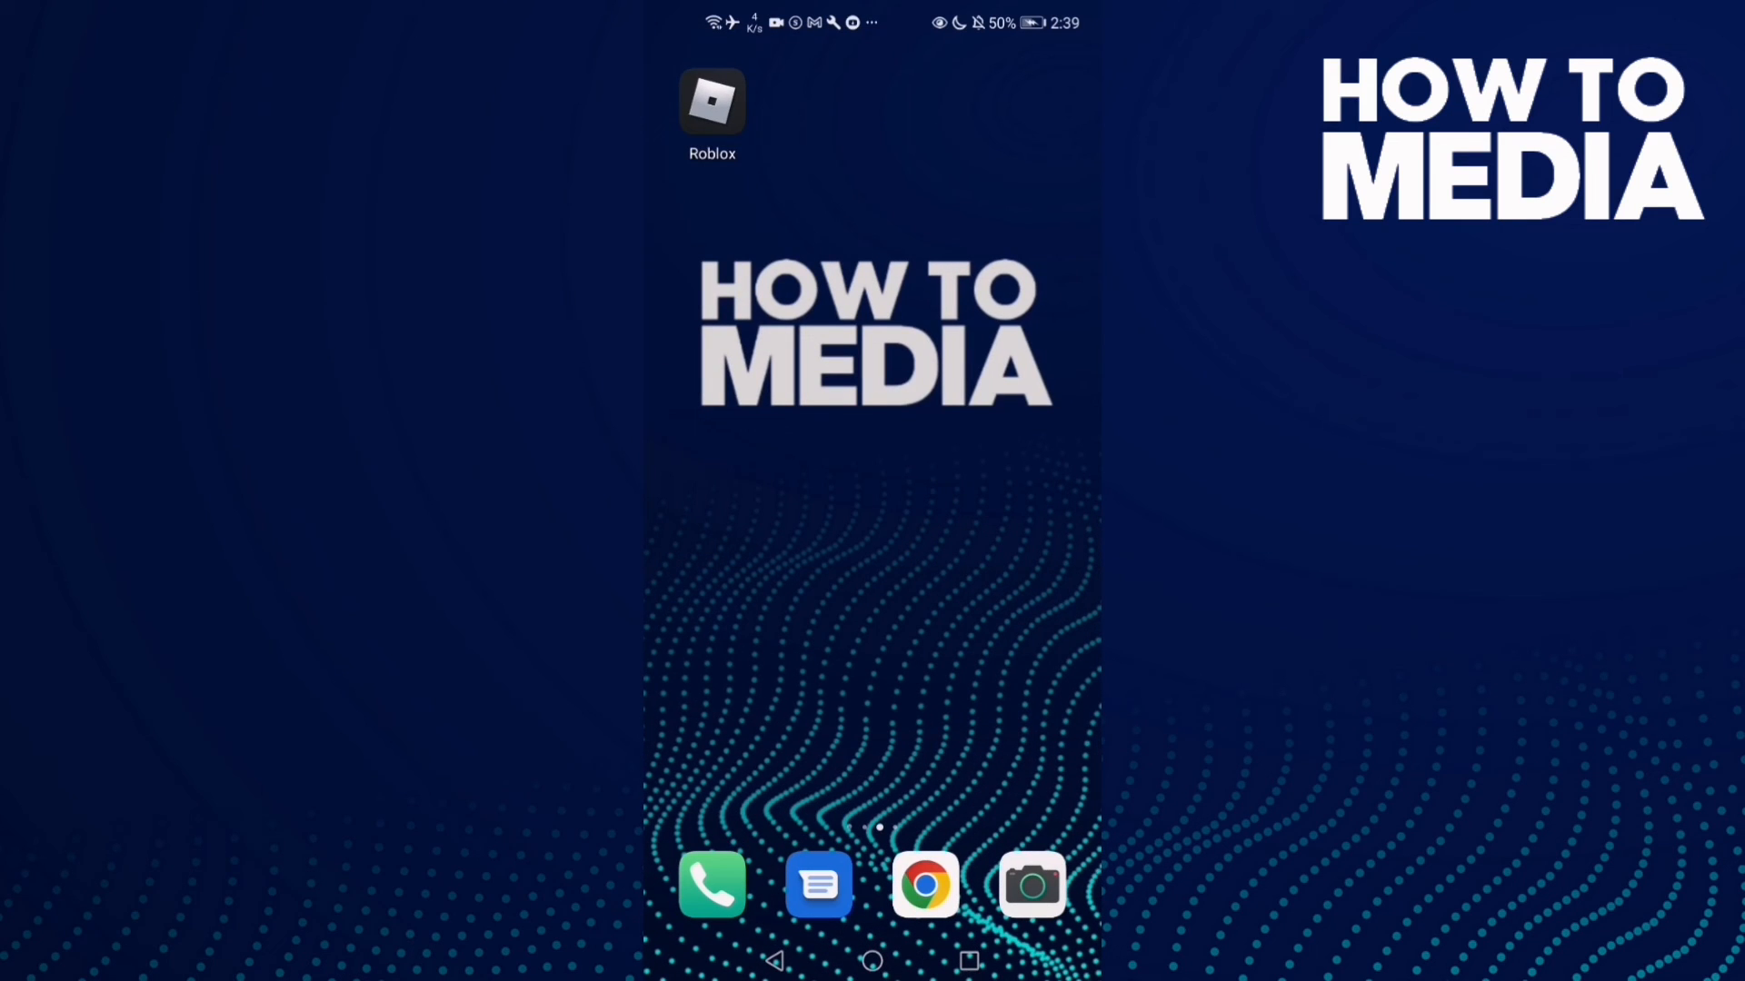
pyautogui.moveTo(763, 624); pyautogui.dragTo(1042, 622)
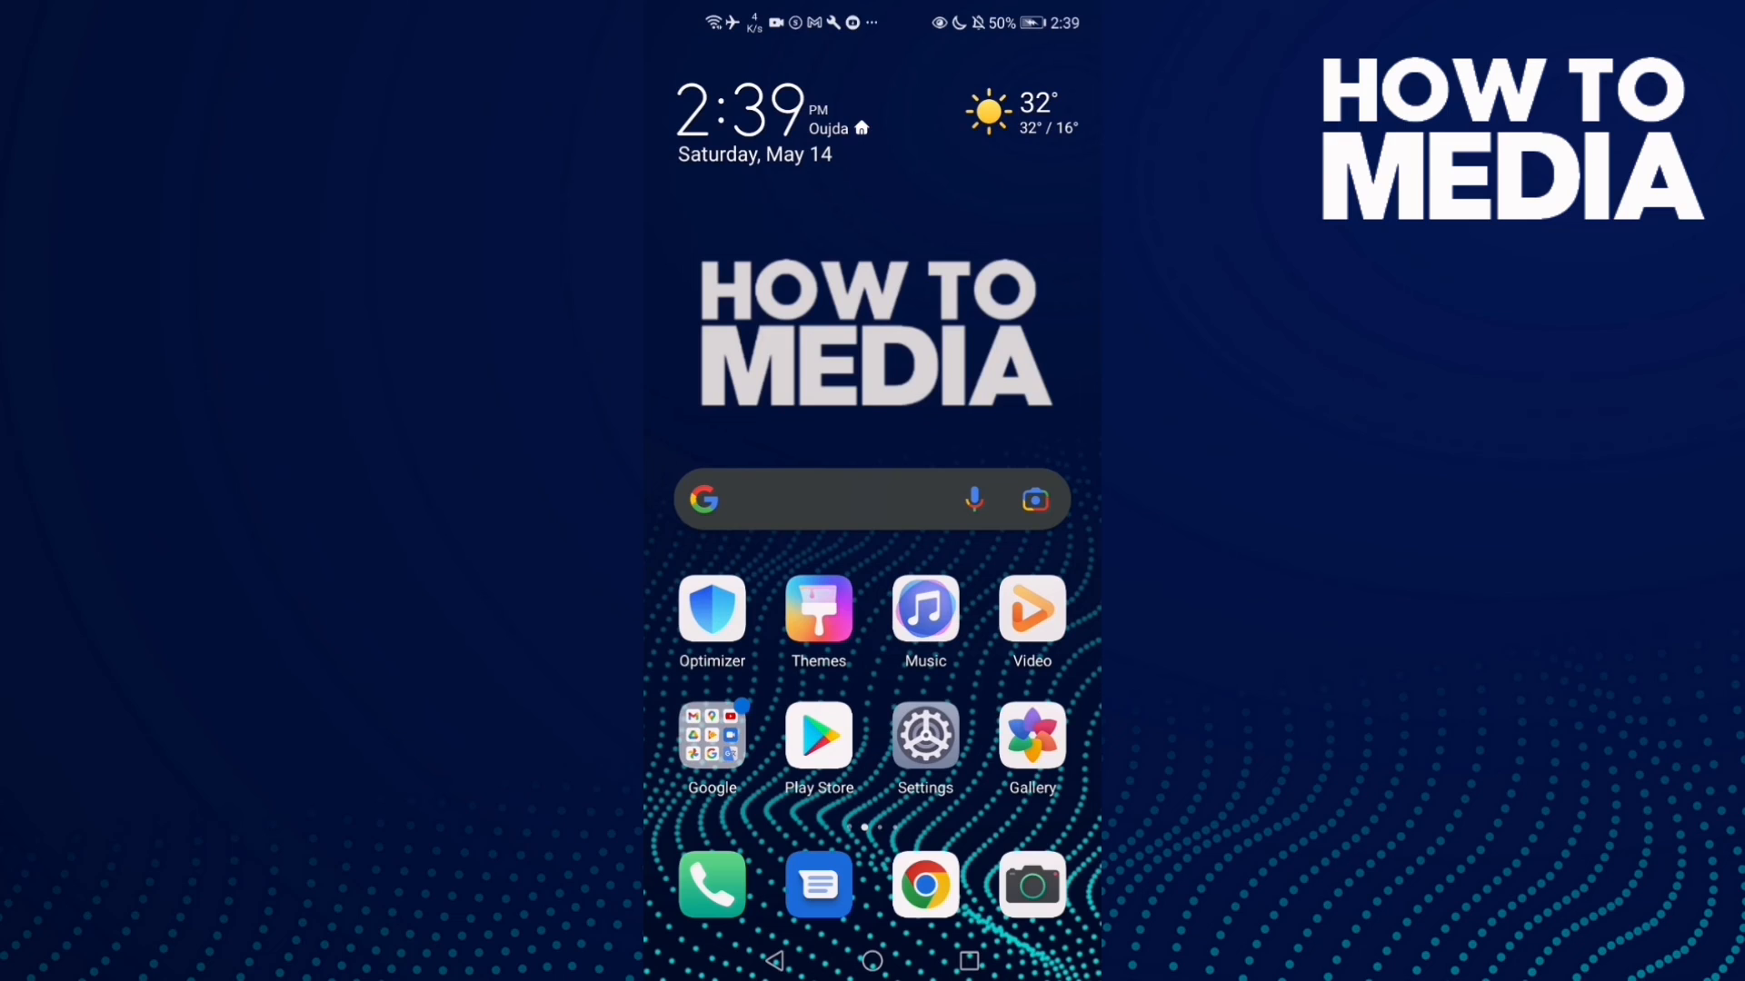